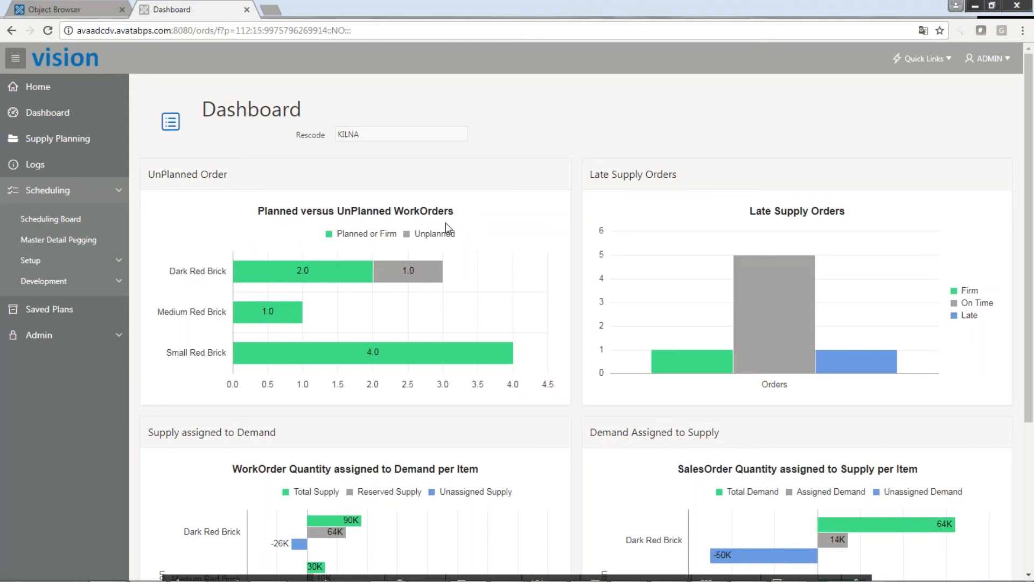
- Examine the Planned versus UnPlanned WorkOrders chart on the dashboard, including the unplanned Dark Red Brick order
{"action": "mouse_move", "coordinate": [324, 354]}
{"action": "mouse_move", "coordinate": [466, 268]}
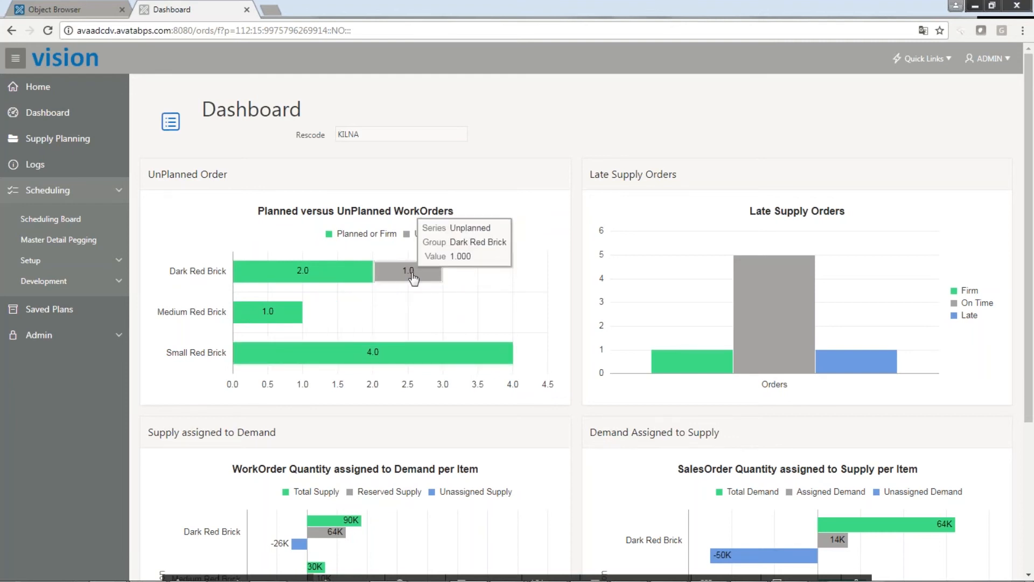
{"action": "mouse_move", "coordinate": [434, 276]}
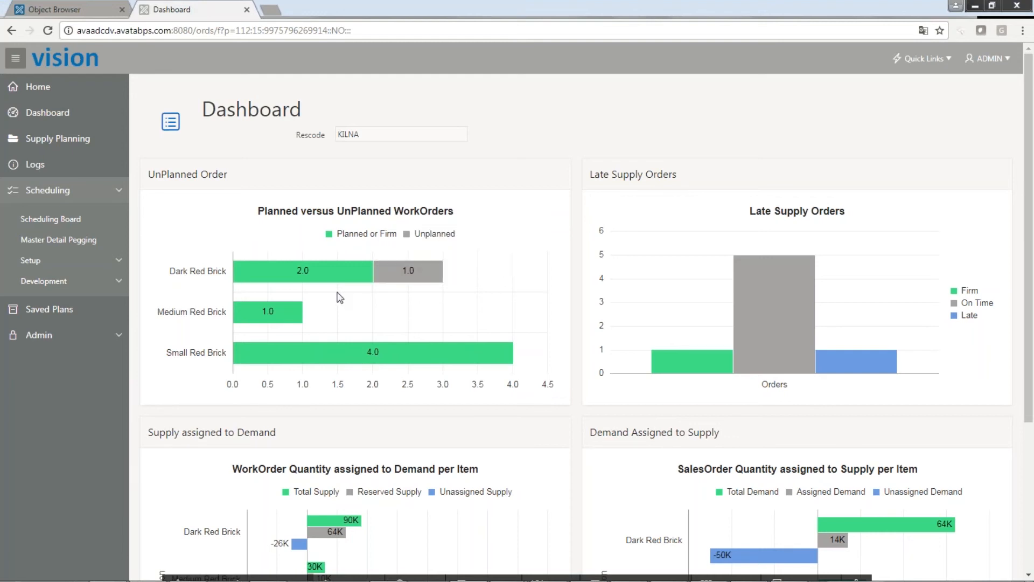
{"action": "scroll", "coordinate": [376, 271], "scroll_direction": "down", "scroll_amount": 1}
{"action": "scroll", "coordinate": [374, 267], "scroll_direction": "up", "scroll_amount": 1}
{"action": "left_click", "coordinate": [387, 278]}
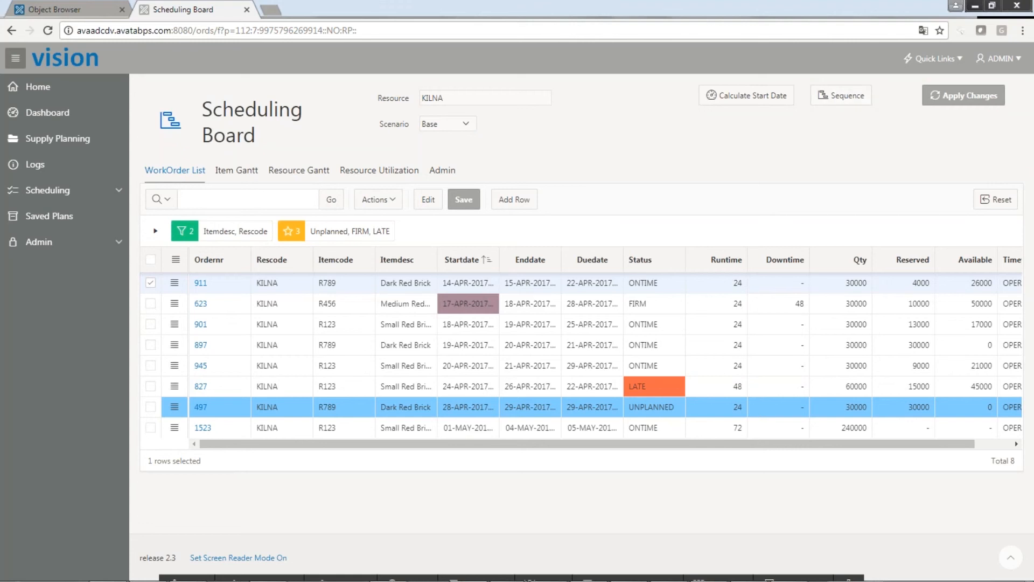
- Review the sequencing options and the list of orders to sequence, trying 4 as the starting number, and close the dialog
{"action": "left_click", "coordinate": [841, 95]}
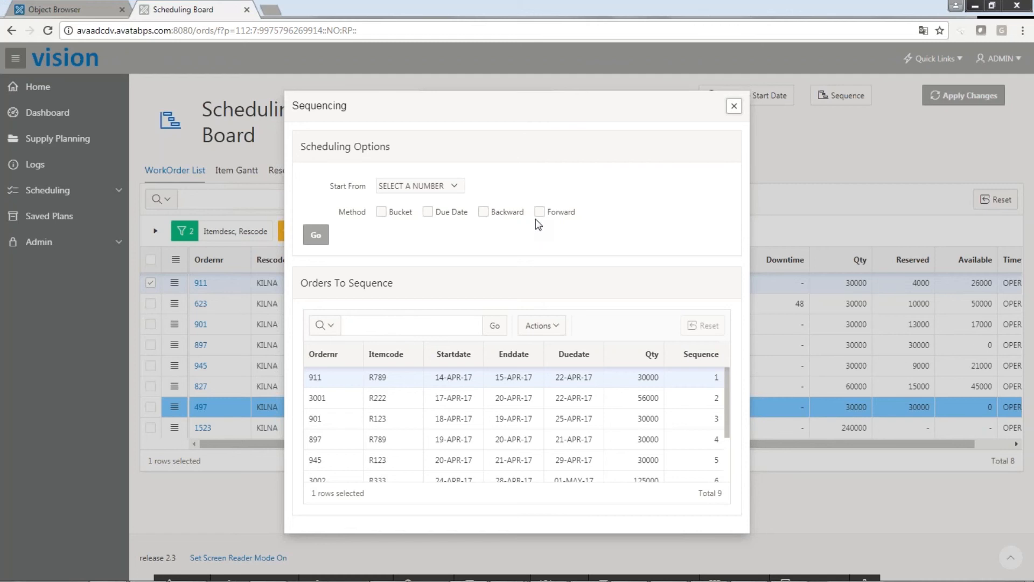
{"action": "left_click", "coordinate": [455, 184]}
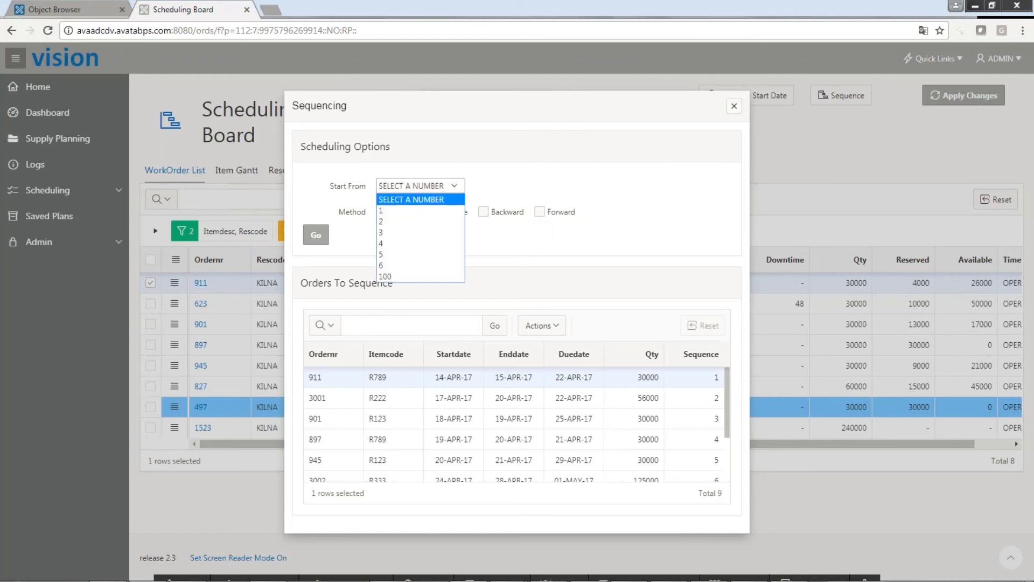
{"action": "left_click", "coordinate": [539, 172]}
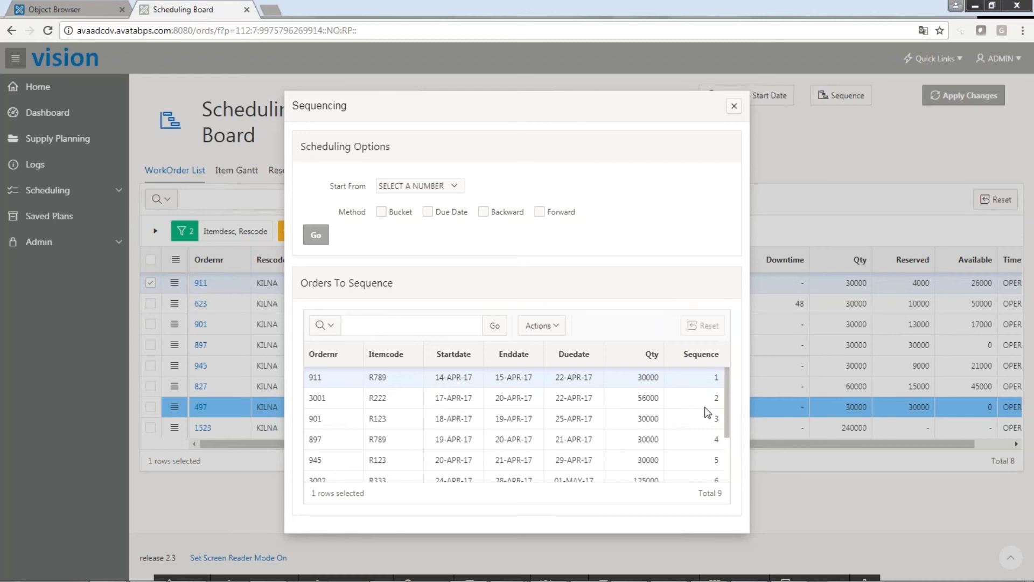
{"action": "left_click_drag", "start_coordinate": [727, 418], "coordinate": [724, 442]}
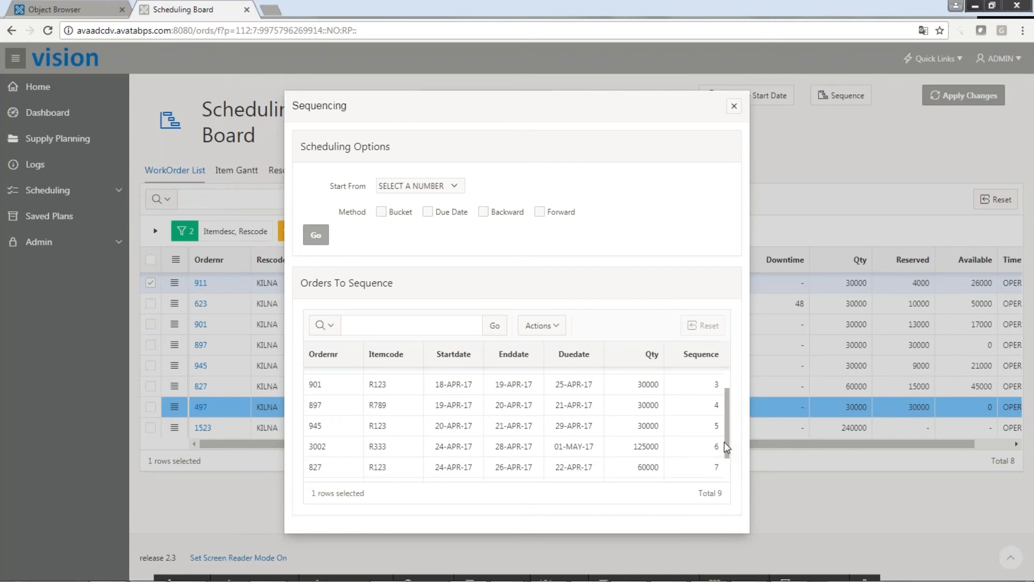
{"action": "left_click_drag", "start_coordinate": [724, 442], "coordinate": [727, 422]}
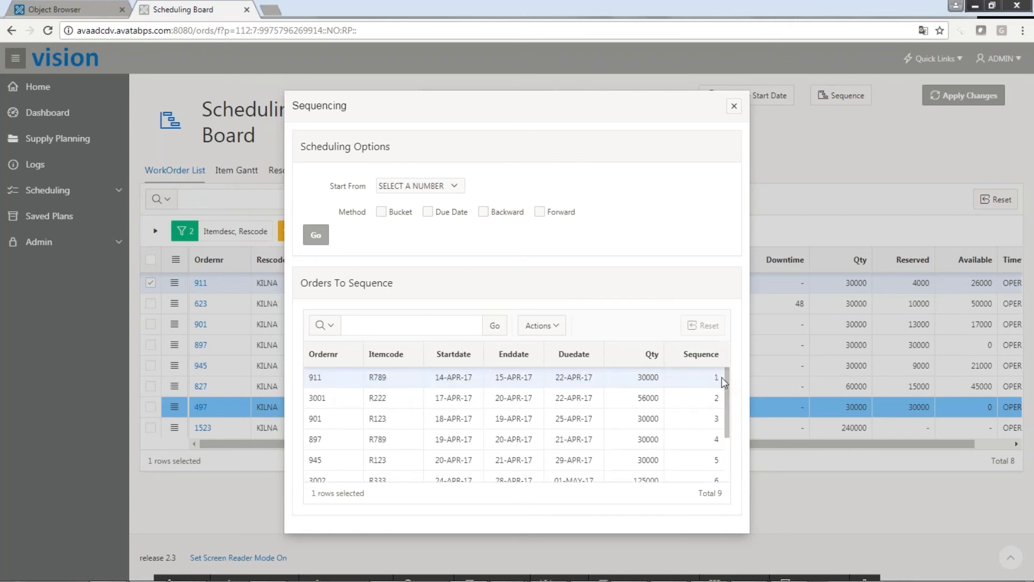
{"action": "left_click", "coordinate": [452, 190]}
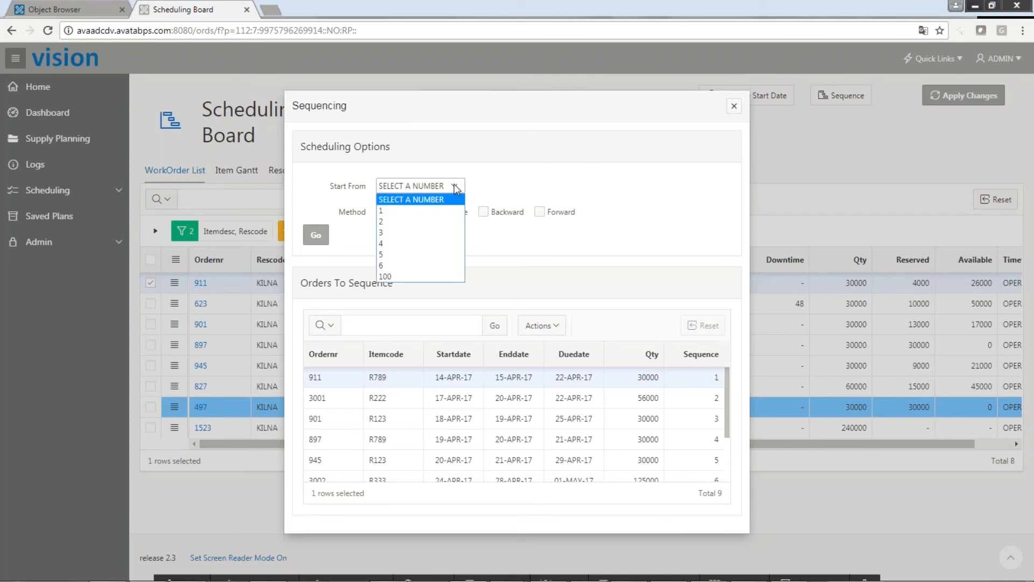
{"action": "left_click", "coordinate": [416, 245]}
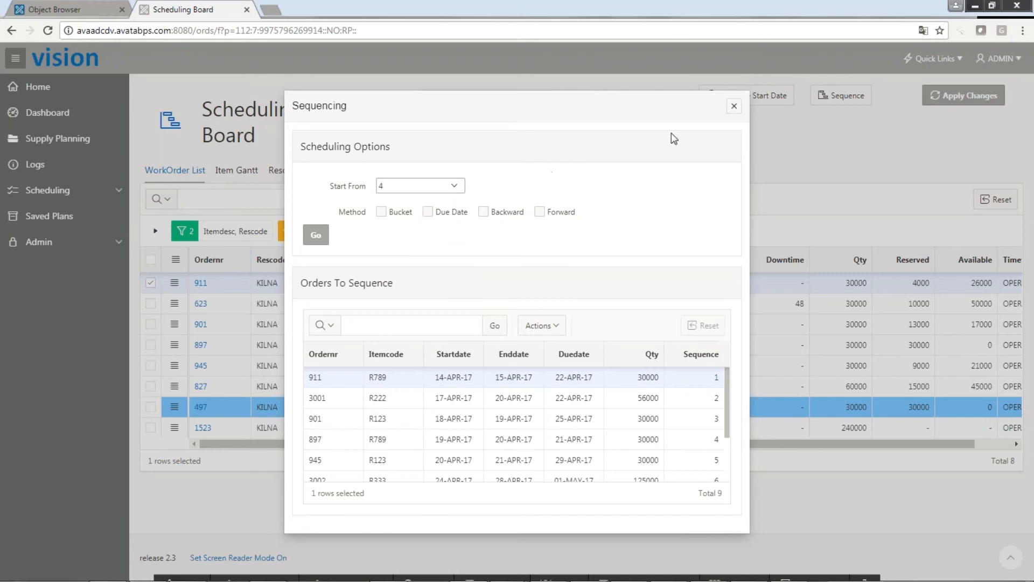
{"action": "left_click", "coordinate": [734, 107]}
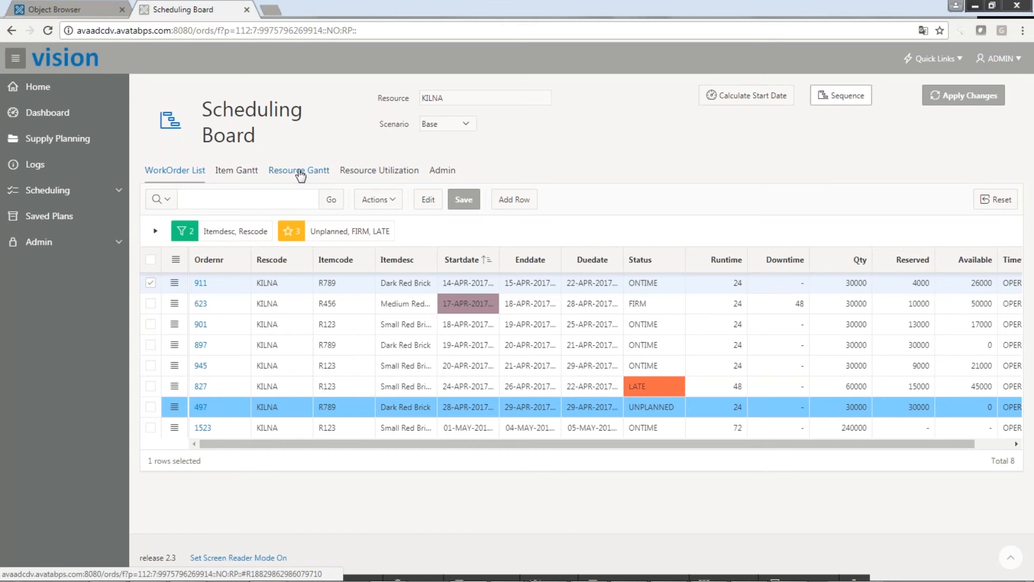
- Display the Item Gantt of the scheduling board zoomed to Days
{"action": "left_click", "coordinate": [249, 172]}
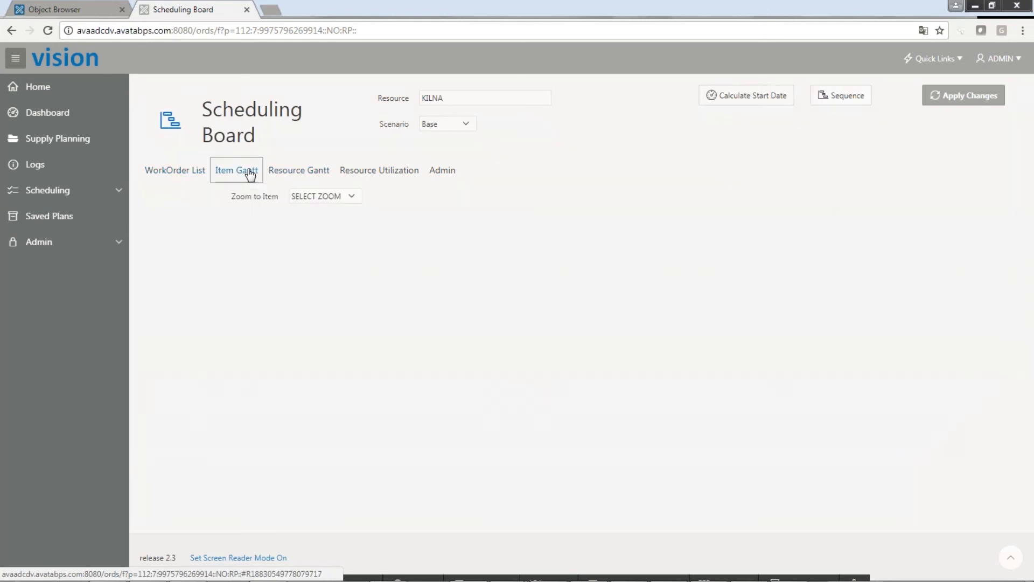
{"action": "left_click", "coordinate": [351, 196]}
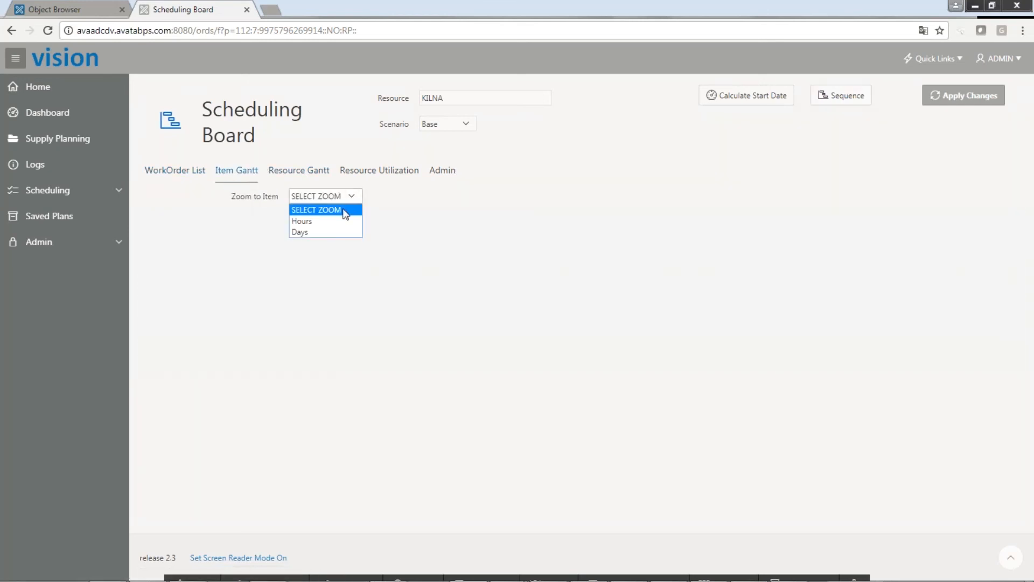
{"action": "left_click", "coordinate": [337, 232]}
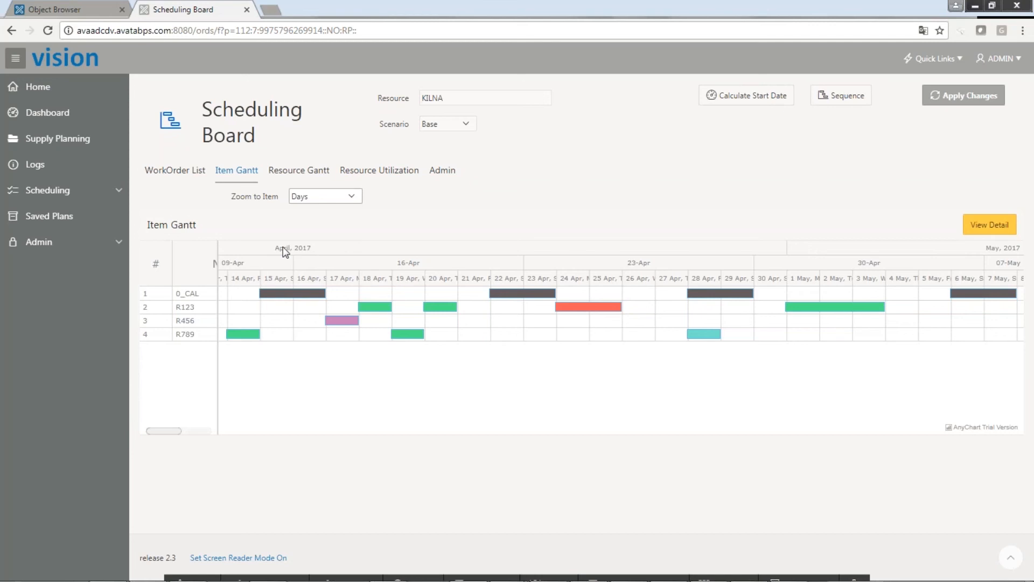
- Inspect the calendar bars and the scheduling details of the R456 order on 17 April, and close the details
{"action": "mouse_move", "coordinate": [181, 305]}
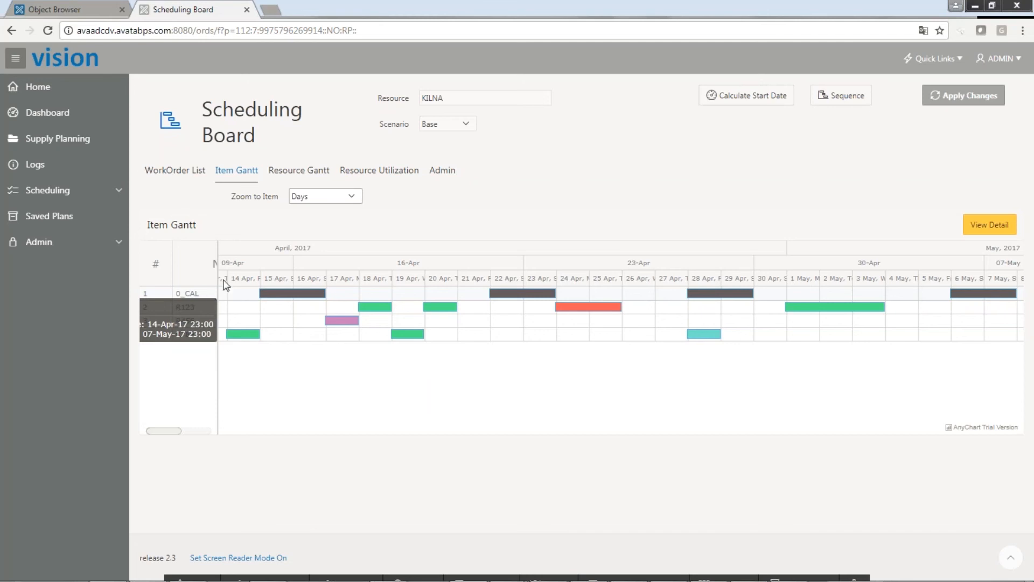
{"action": "mouse_move", "coordinate": [285, 292]}
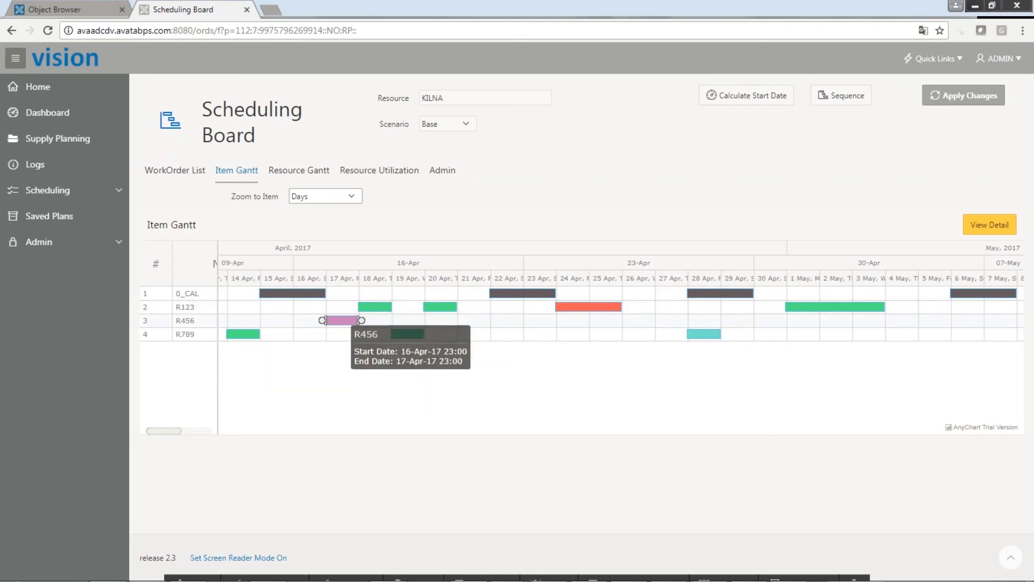
{"action": "left_click", "coordinate": [342, 320]}
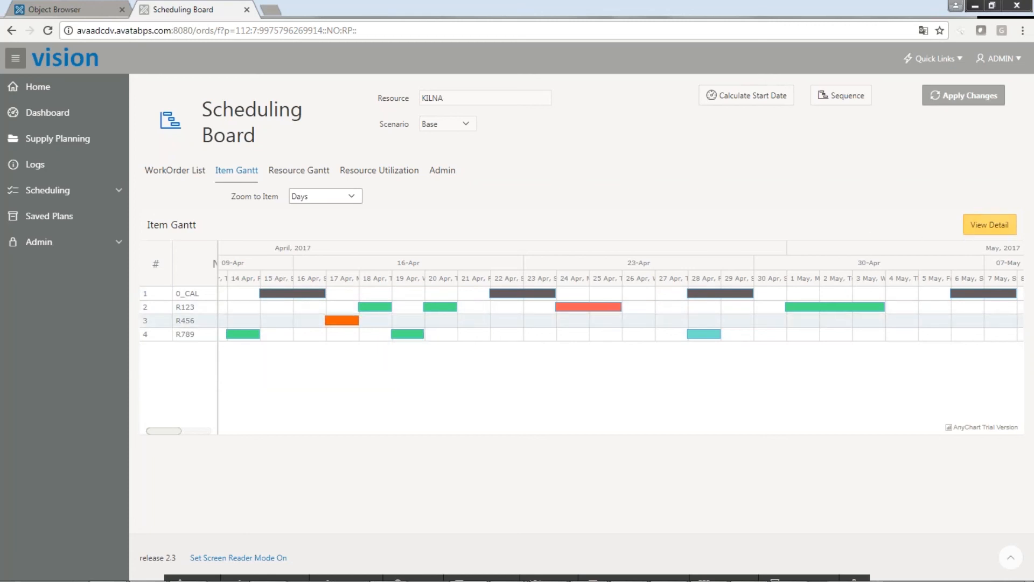
{"action": "left_click", "coordinate": [980, 230]}
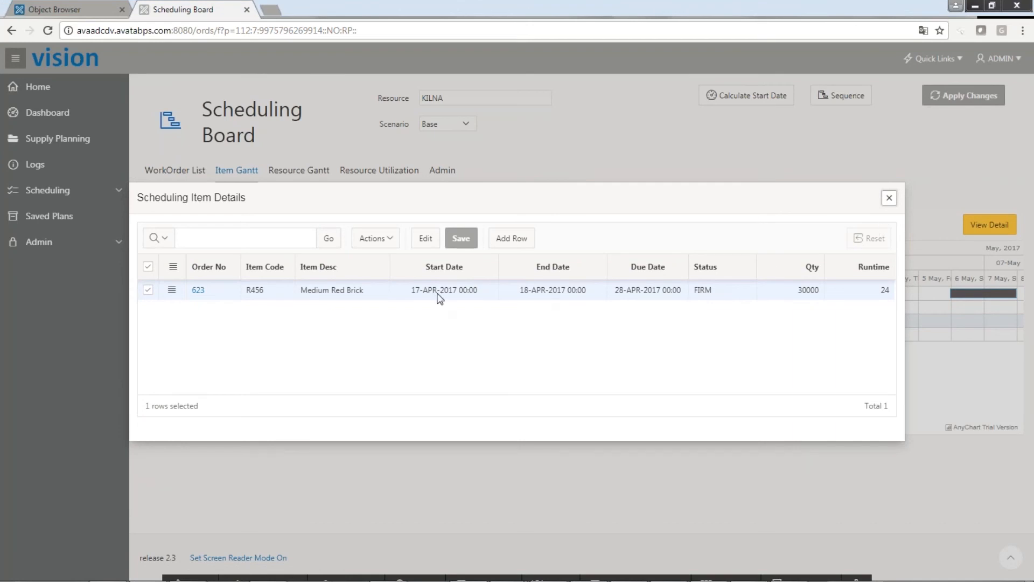
{"action": "left_click", "coordinate": [889, 199]}
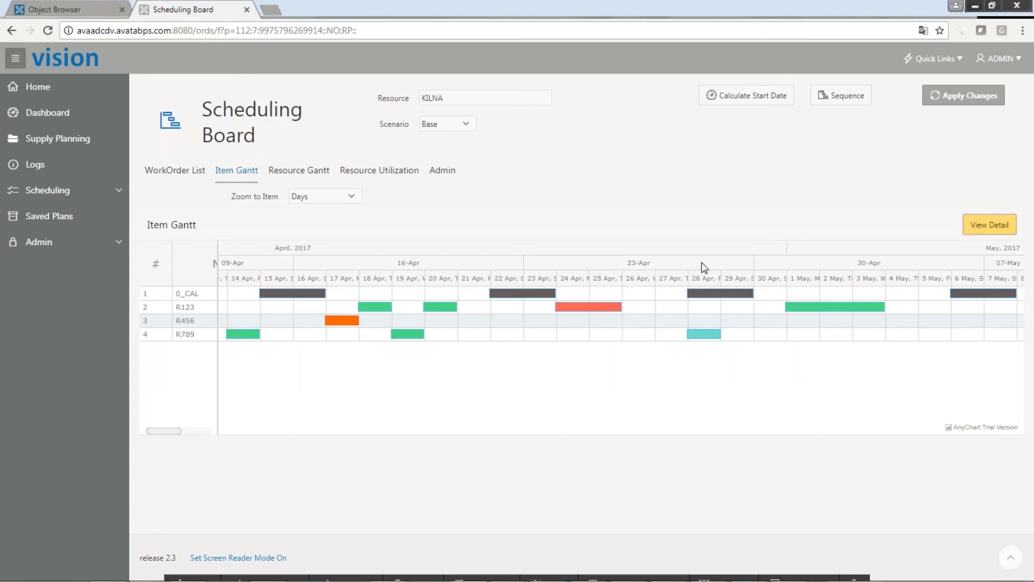
- View the scheduling details of the R789 order on 28 April and close them
{"action": "mouse_move", "coordinate": [572, 310]}
{"action": "left_click", "coordinate": [703, 334]}
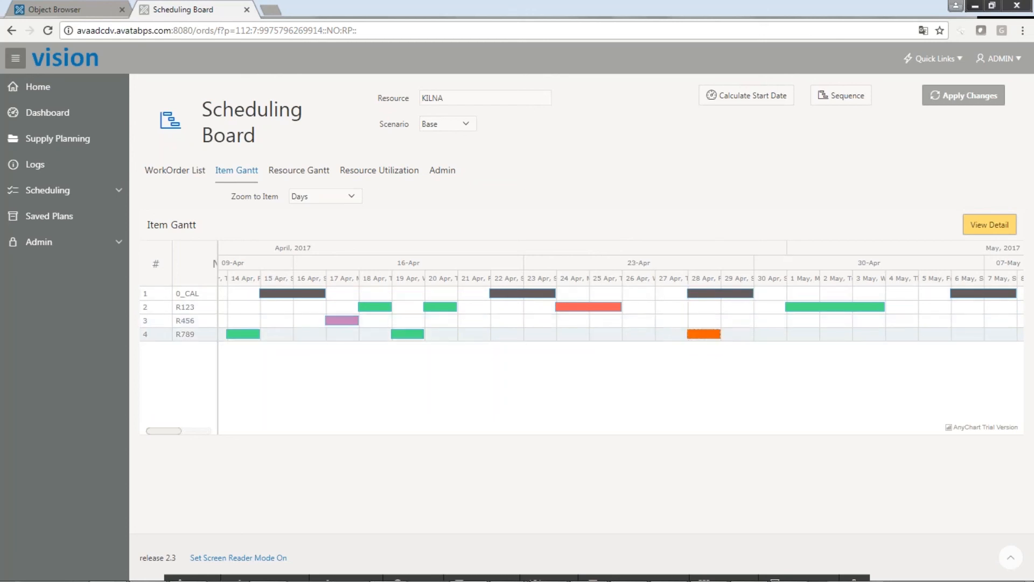
{"action": "left_click", "coordinate": [984, 229]}
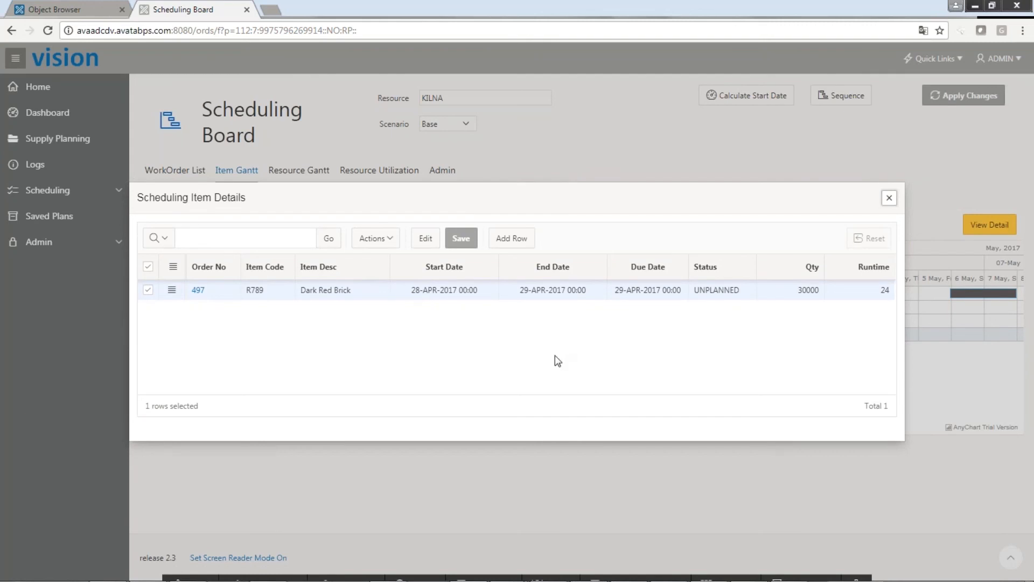
{"action": "left_click", "coordinate": [889, 199]}
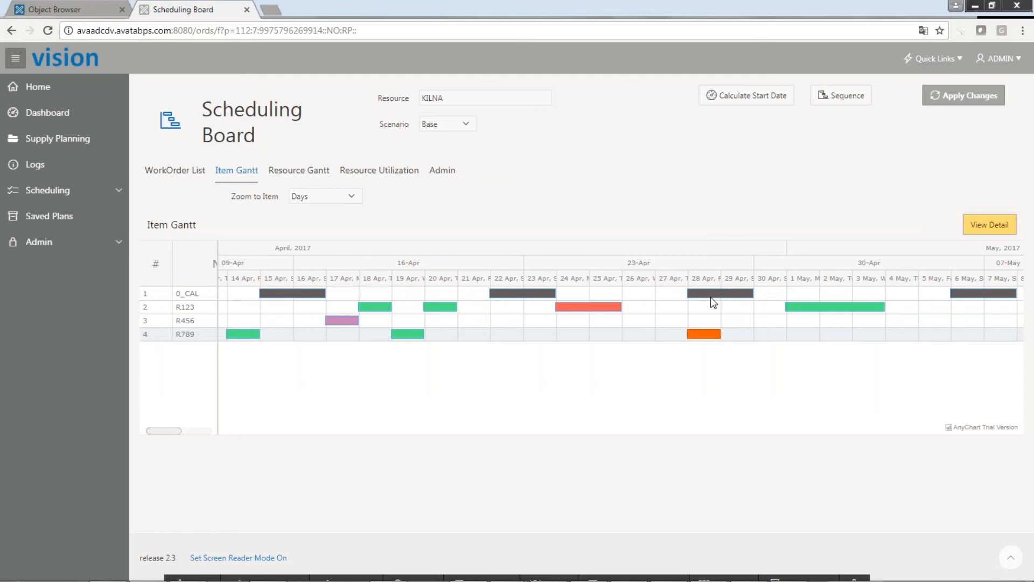
- View the scheduling details of the R123 order on 20 April beside its Gantt bar and close them
{"action": "left_click", "coordinate": [733, 342]}
{"action": "left_click", "coordinate": [442, 306]}
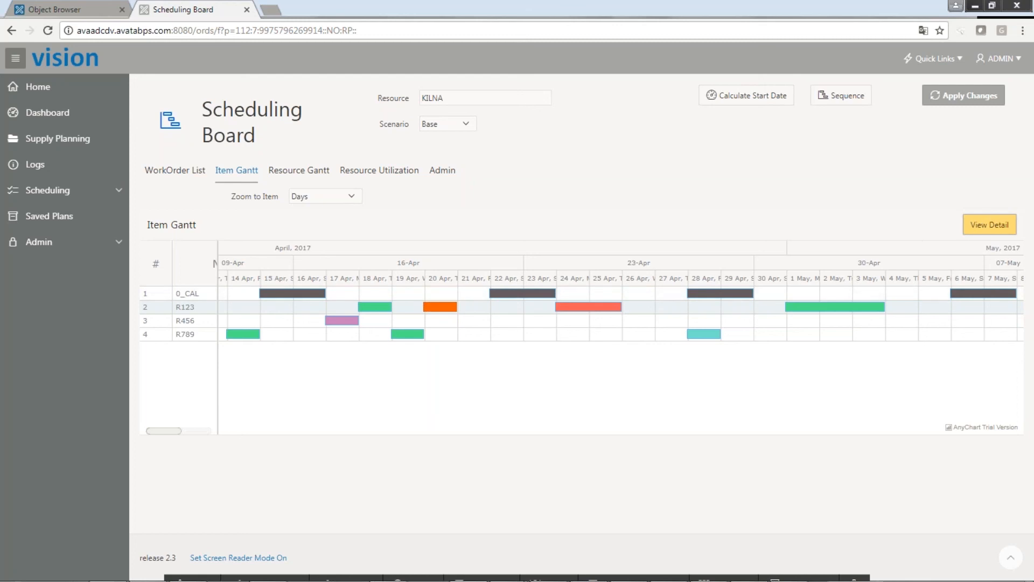
{"action": "left_click", "coordinate": [994, 227]}
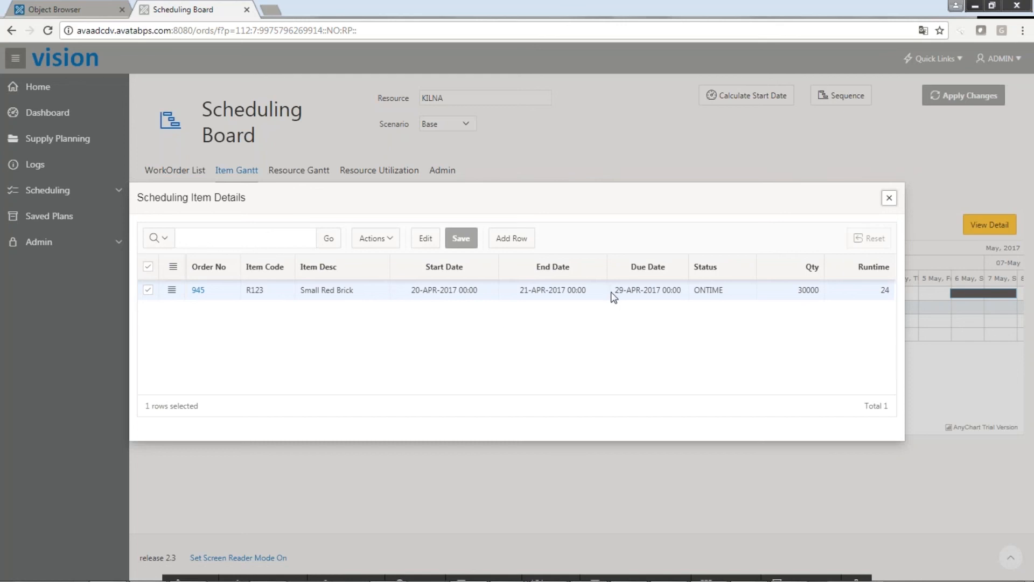
{"action": "left_click_drag", "start_coordinate": [804, 211], "coordinate": [838, 341]}
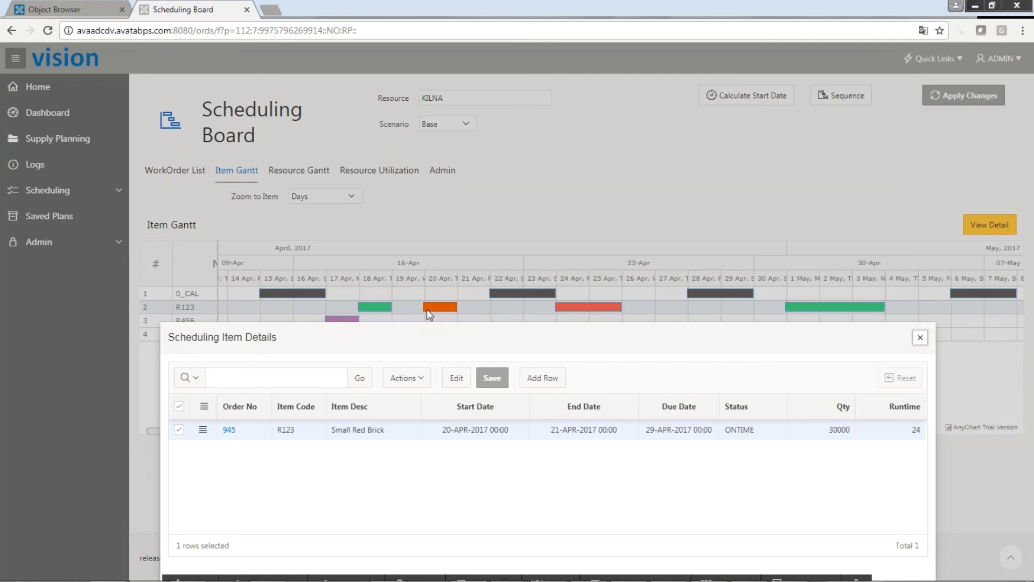
{"action": "left_click", "coordinate": [920, 338]}
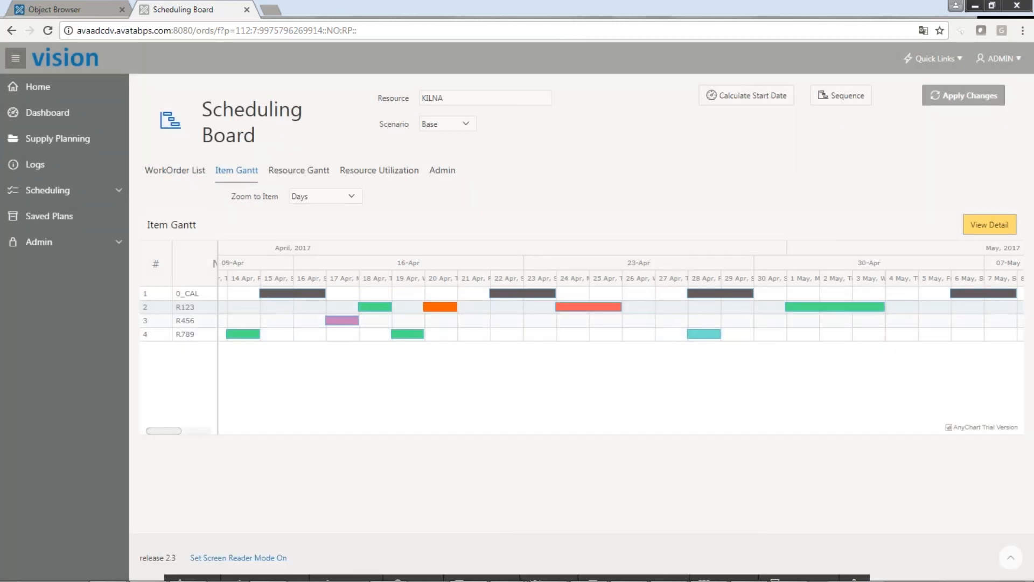
- Reschedule the R123 order on 20 April to 27 April, the late R123 order to 20–21 April, and the unplanned R789 order to 24–25 April
{"action": "left_click_drag", "start_coordinate": [432, 307], "coordinate": [664, 308]}
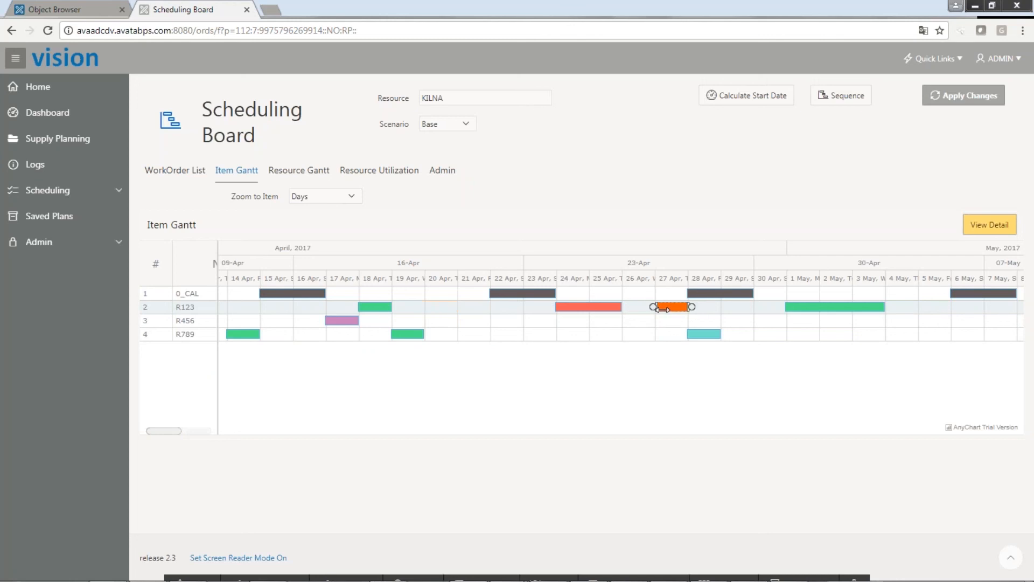
{"action": "left_click_drag", "start_coordinate": [595, 307], "coordinate": [465, 305]}
{"action": "left_click_drag", "start_coordinate": [465, 305], "coordinate": [465, 306]}
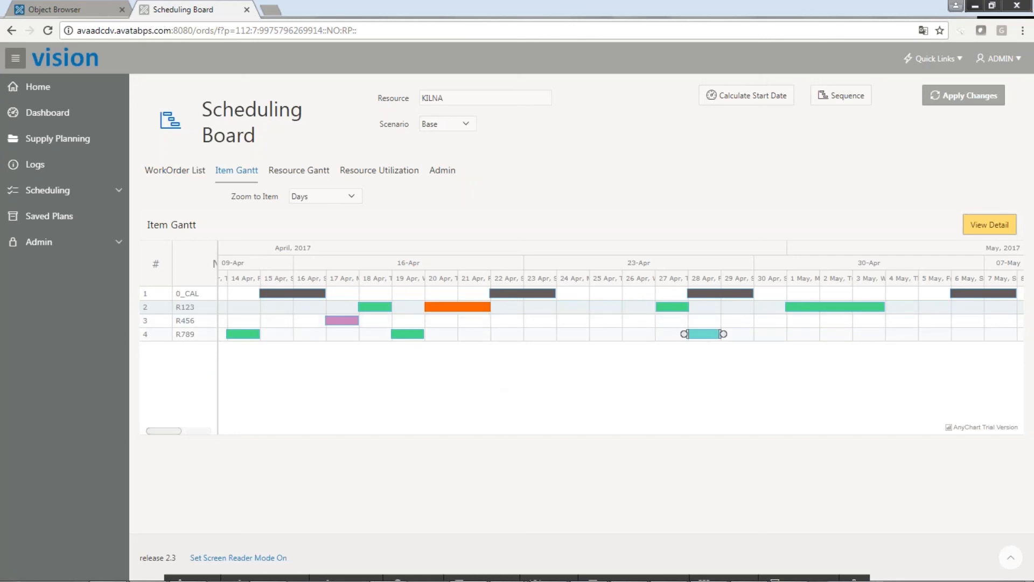
{"action": "left_click_drag", "start_coordinate": [705, 336], "coordinate": [591, 335]}
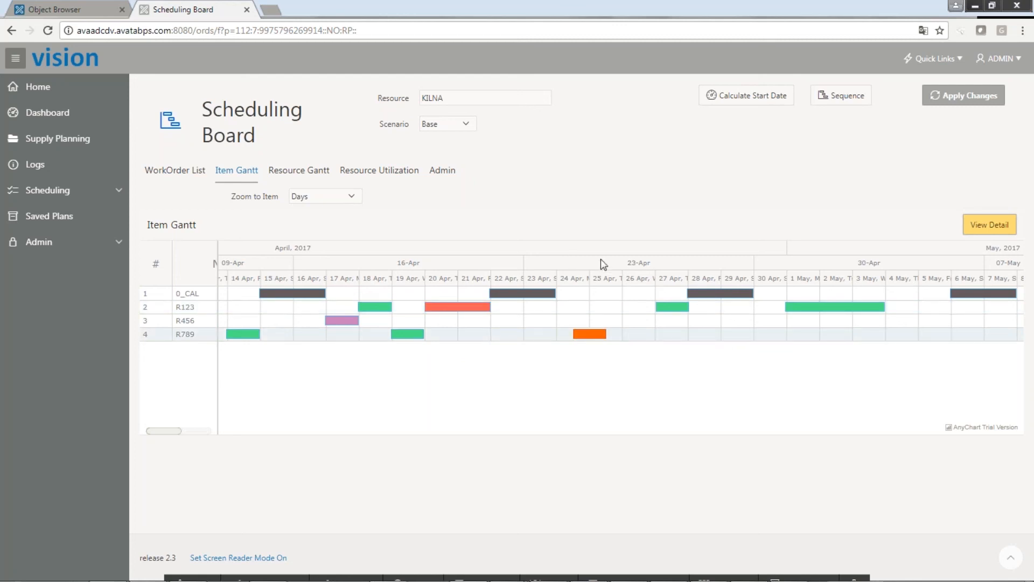
- Apply the schedule changes and show the Item Gantt in Days again
{"action": "left_click", "coordinate": [967, 103]}
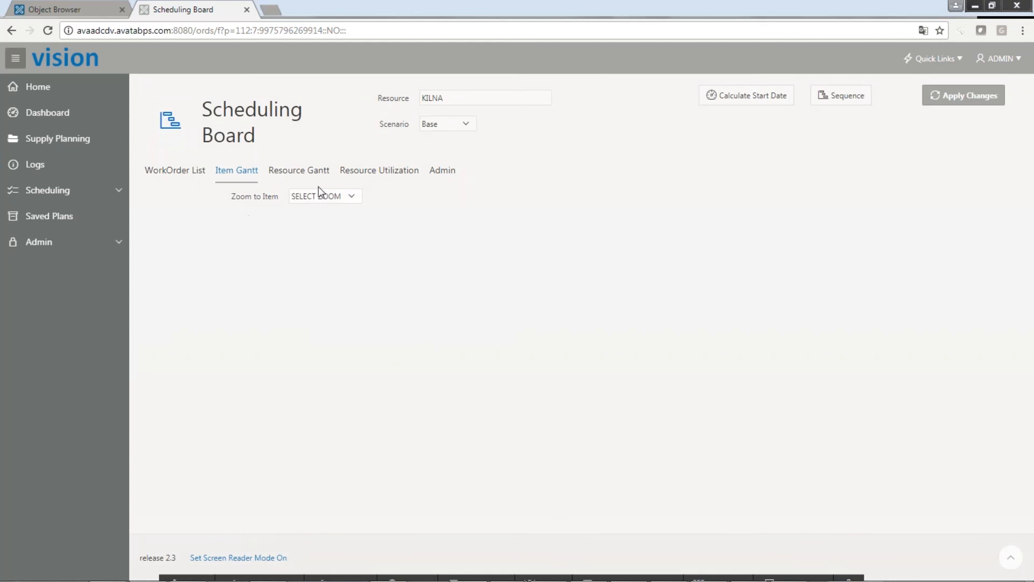
{"action": "left_click", "coordinate": [354, 197]}
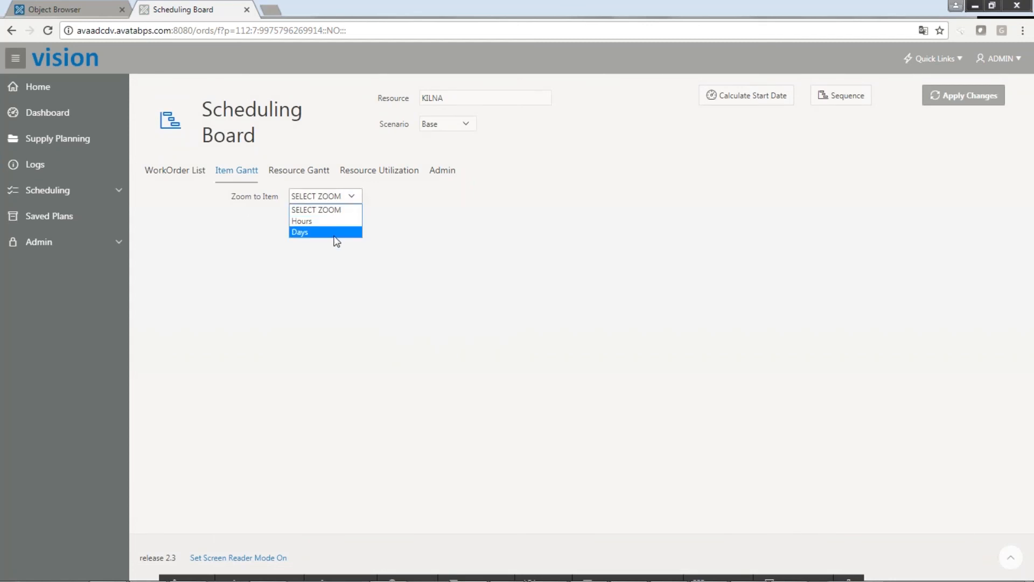
{"action": "left_click", "coordinate": [336, 237]}
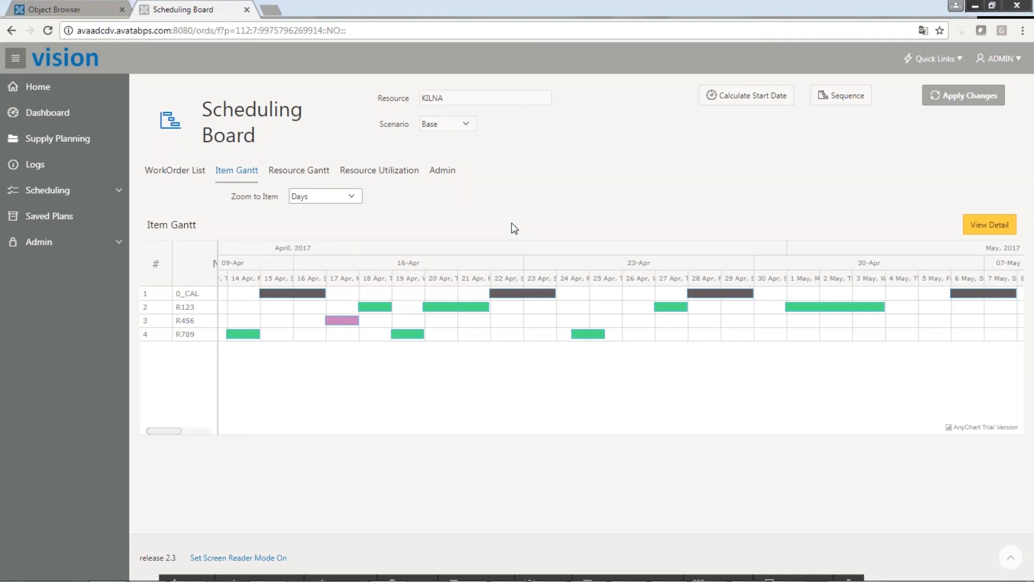
- Check the start and end dates of the rescheduled R123 and R789 orders in the Item Gantt
{"action": "left_click", "coordinate": [455, 306]}
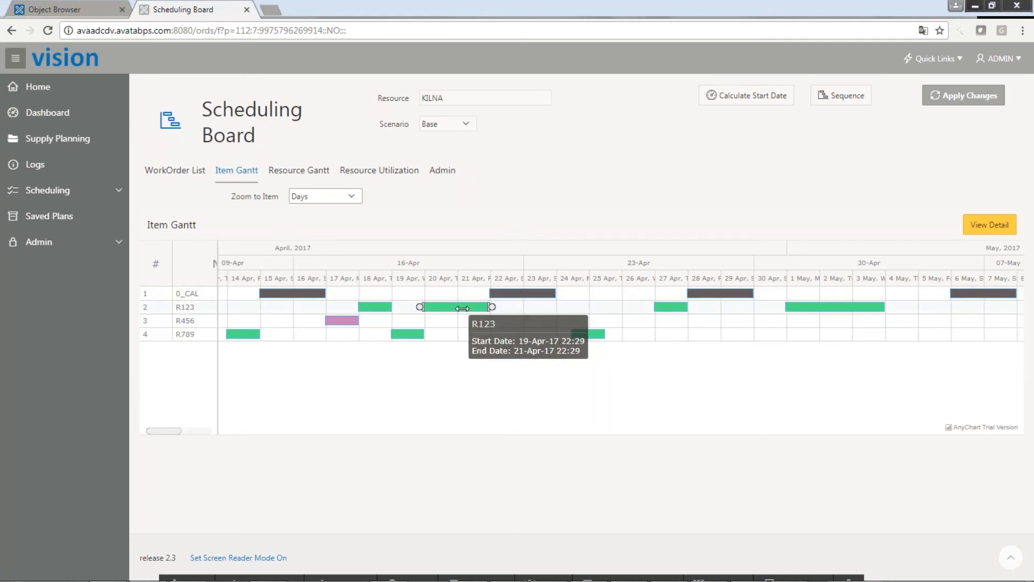
{"action": "left_click", "coordinate": [590, 334]}
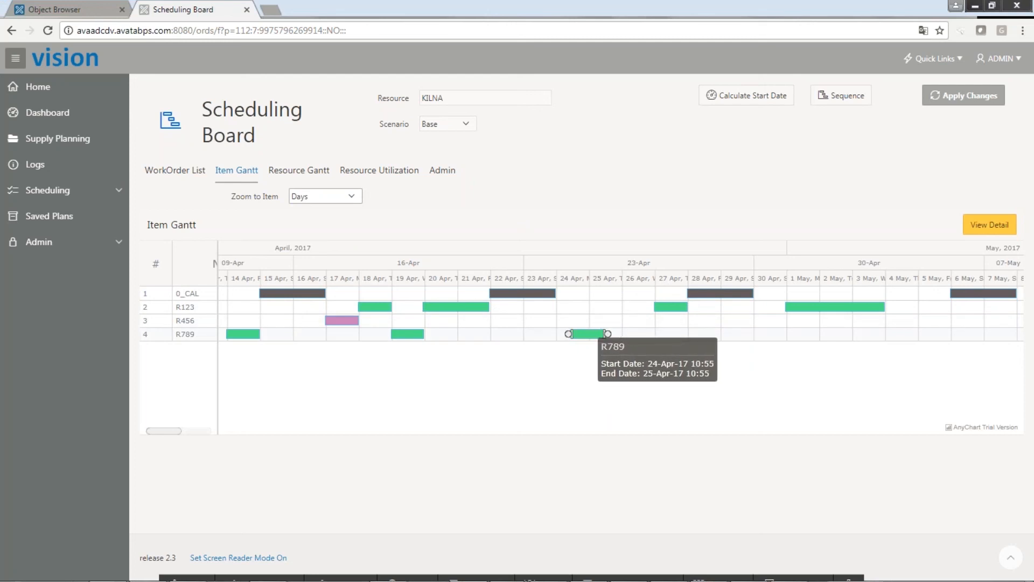
{"action": "left_click", "coordinate": [671, 306]}
{"action": "left_click", "coordinate": [628, 426]}
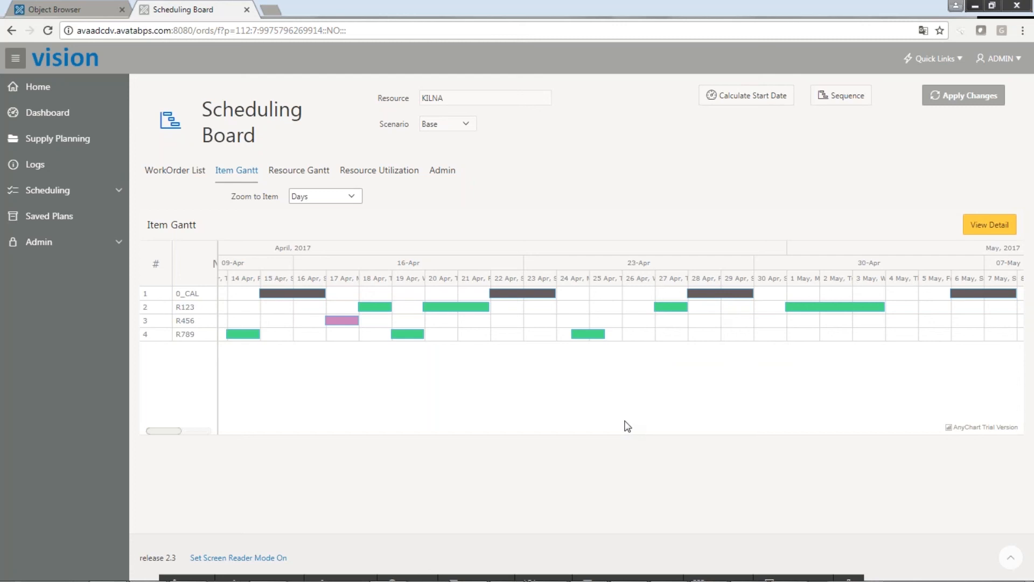
- Show the Resource Gantt in Days and examine the first order bar on KILNA
{"action": "left_click", "coordinate": [743, 102]}
{"action": "left_click", "coordinate": [303, 174]}
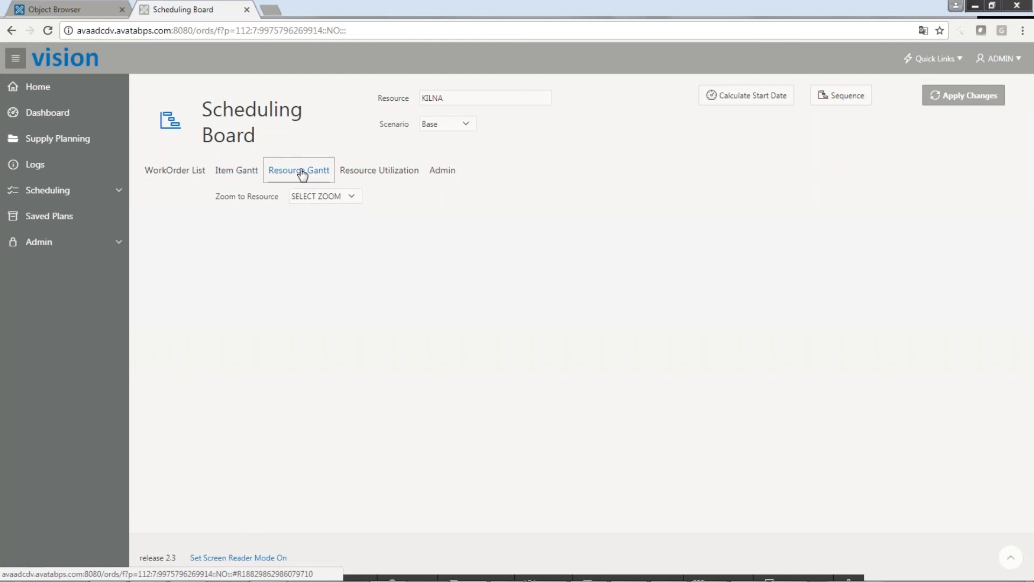
{"action": "left_click", "coordinate": [353, 197]}
{"action": "left_click", "coordinate": [332, 233]}
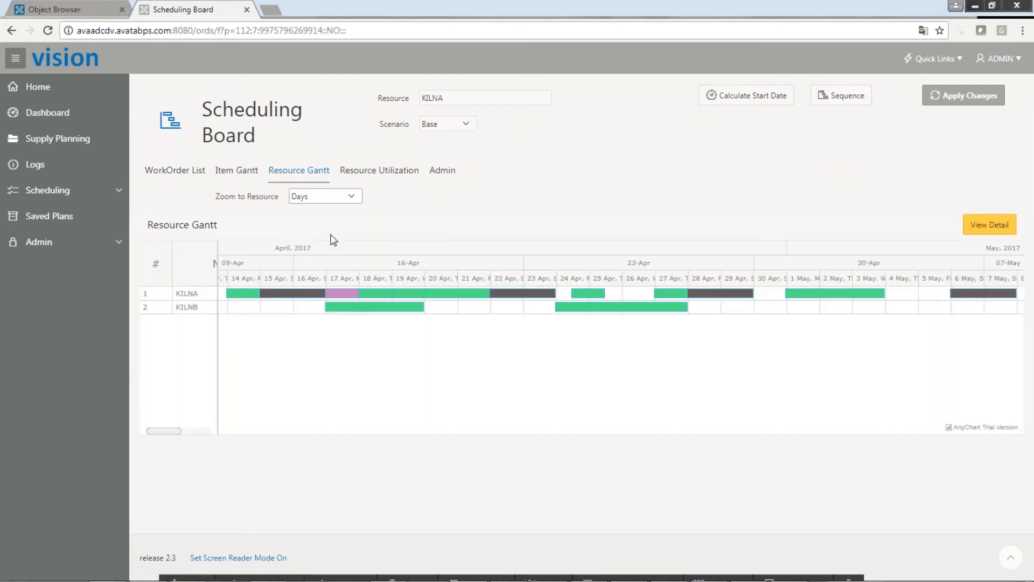
{"action": "left_click", "coordinate": [242, 294]}
{"action": "left_click", "coordinate": [256, 358]}
- Check KILNA's daily used and available hours in Resource Utilization, extending the date range to 26-APR-17
{"action": "left_click", "coordinate": [390, 173]}
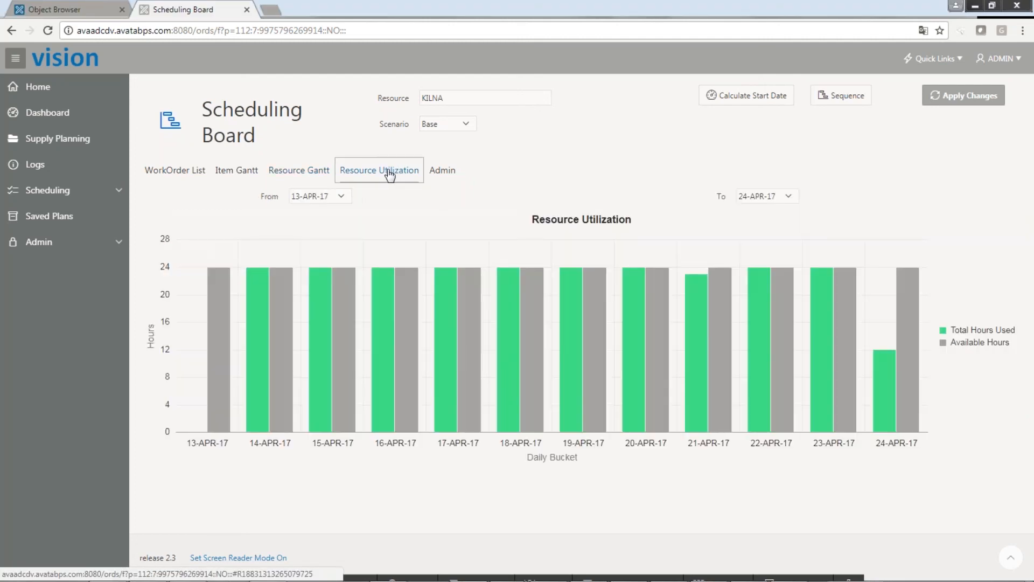
{"action": "mouse_move", "coordinate": [316, 428]}
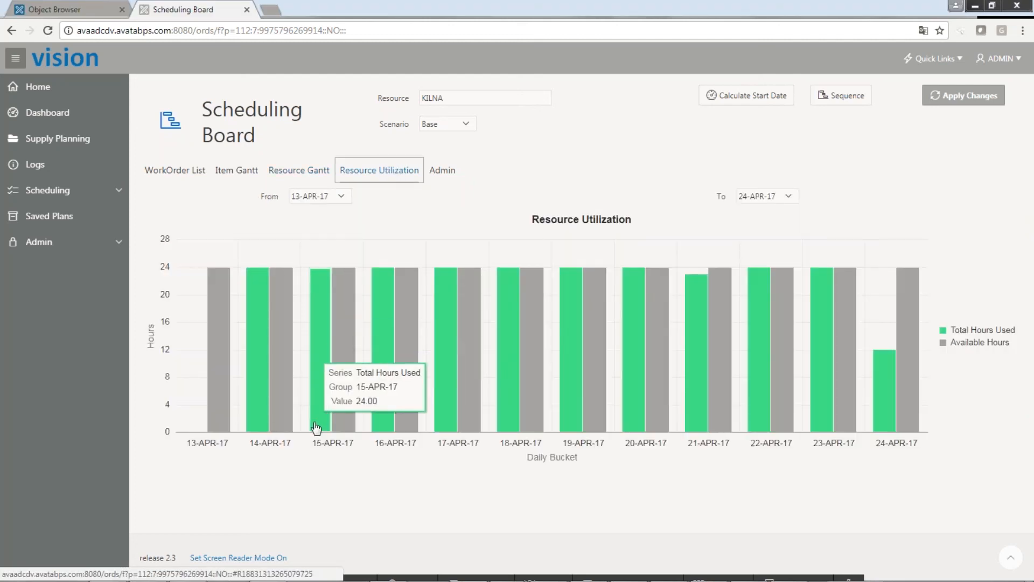
{"action": "mouse_move", "coordinate": [885, 400]}
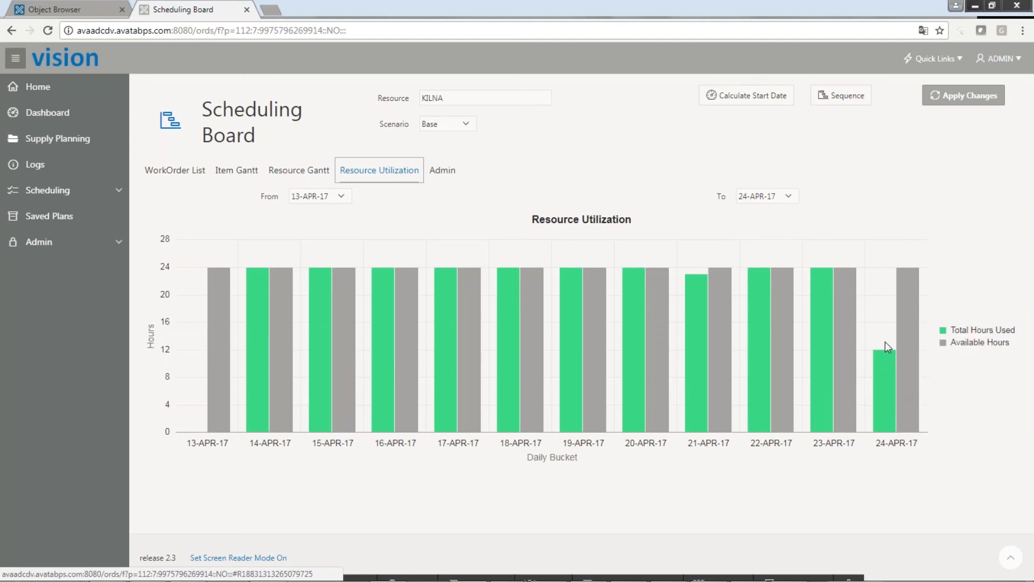
{"action": "left_click", "coordinate": [793, 200]}
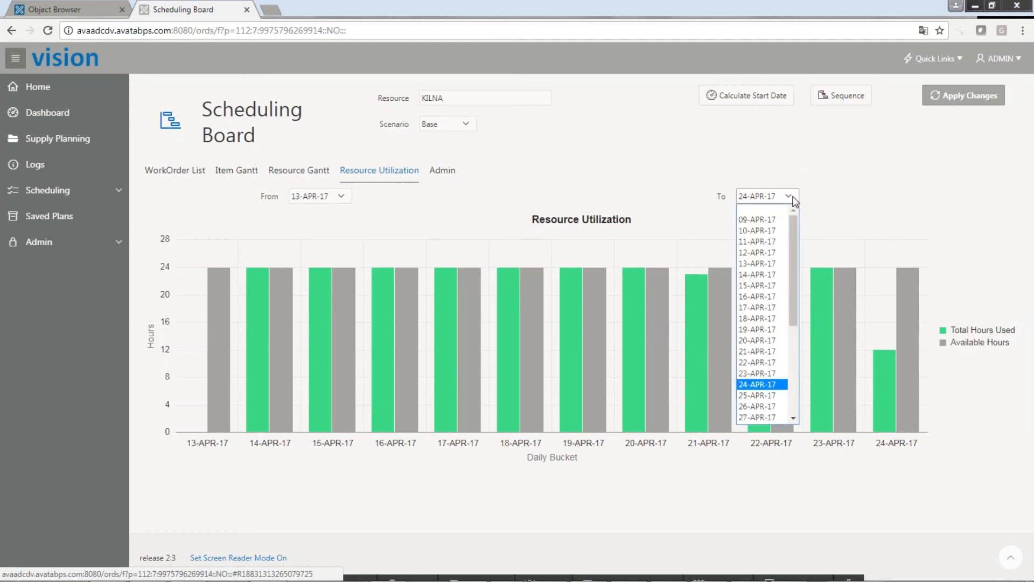
{"action": "left_click", "coordinate": [765, 407]}
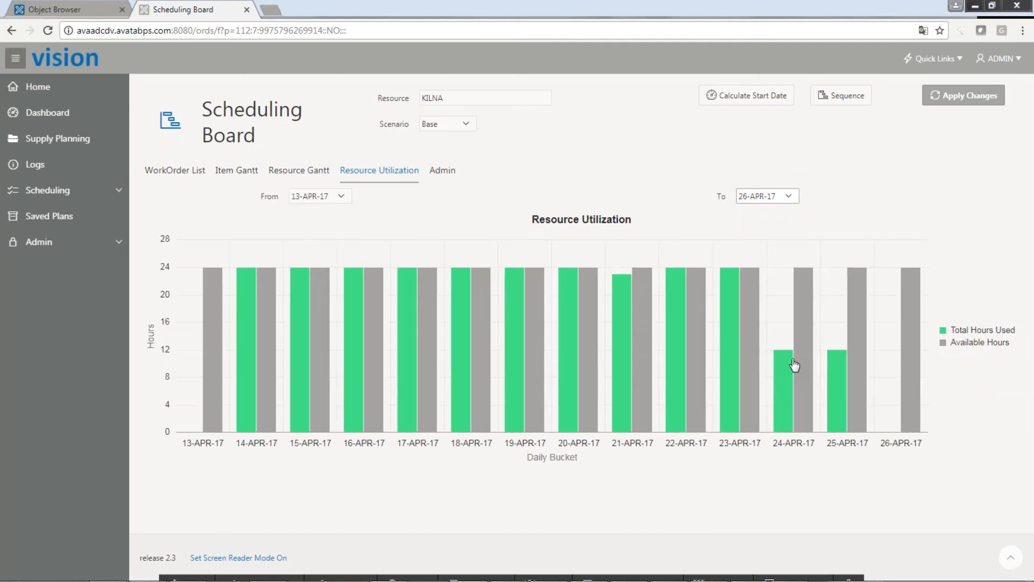
{"action": "mouse_move", "coordinate": [684, 426]}
{"action": "mouse_move", "coordinate": [622, 320]}
- Look over the chart types and report options available for the work order list, then close them without choosing any
{"action": "left_click", "coordinate": [186, 173]}
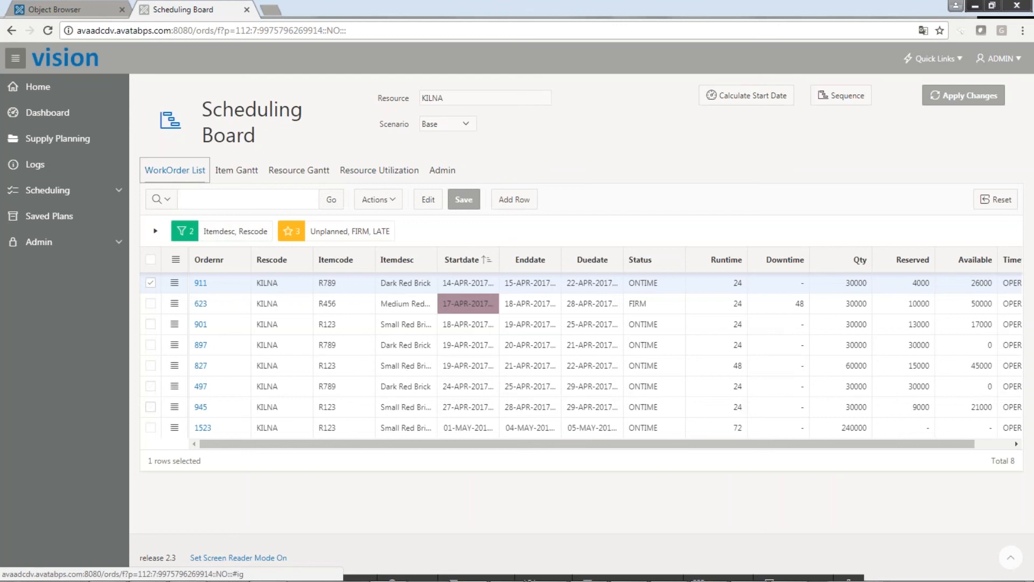
{"action": "left_click", "coordinate": [395, 203]}
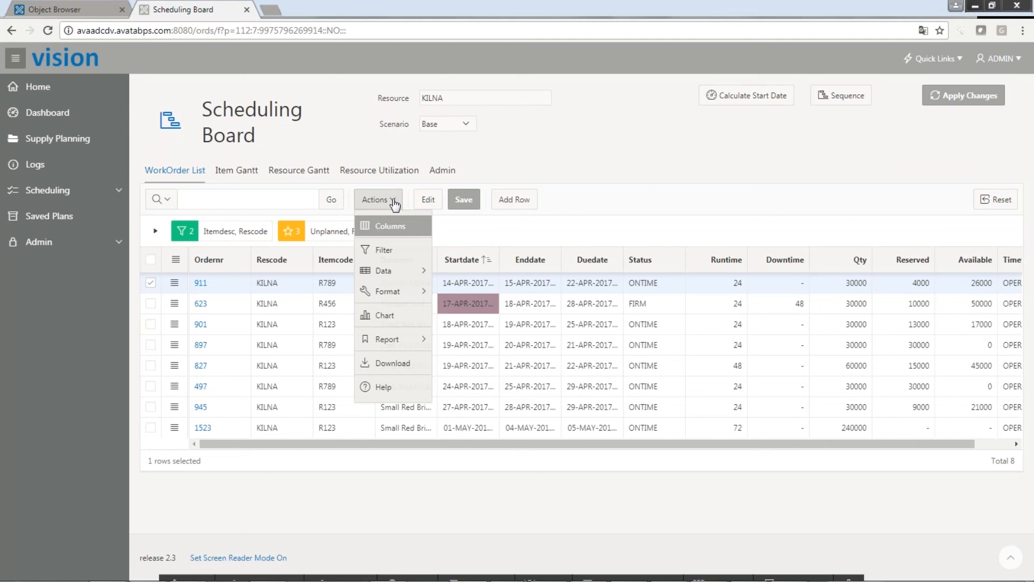
{"action": "left_click", "coordinate": [382, 319]}
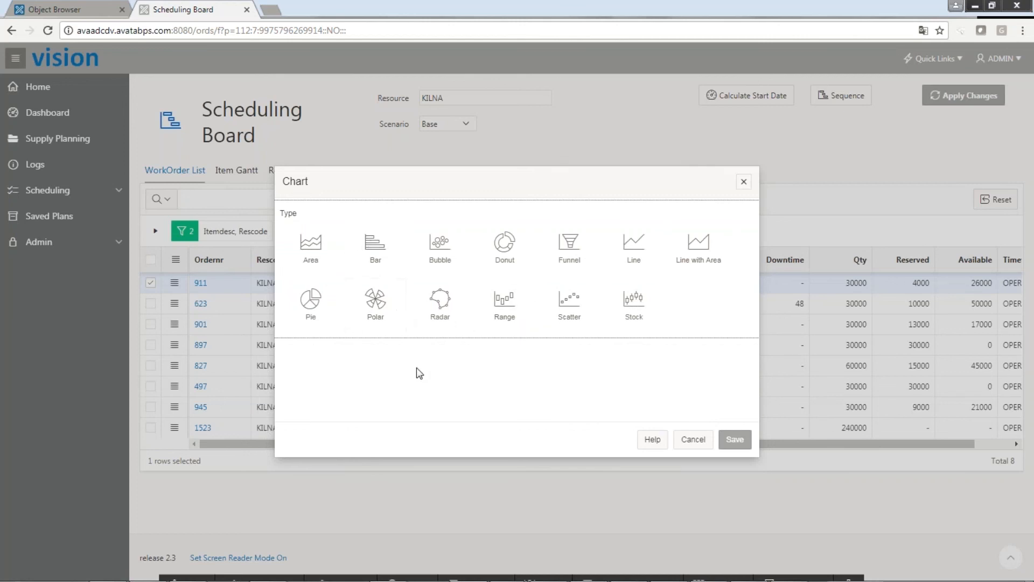
{"action": "left_click", "coordinate": [694, 441]}
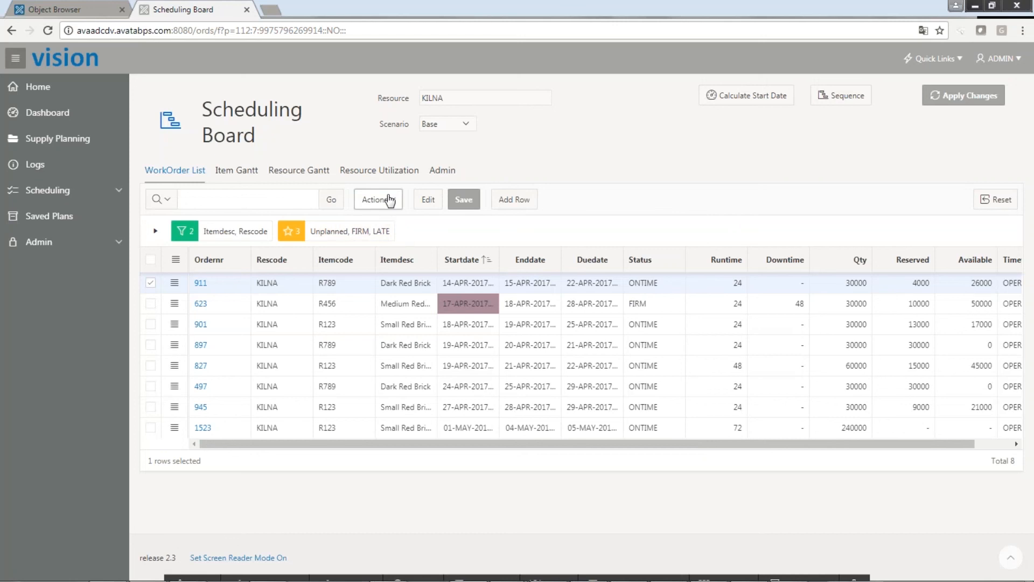
{"action": "left_click", "coordinate": [390, 200]}
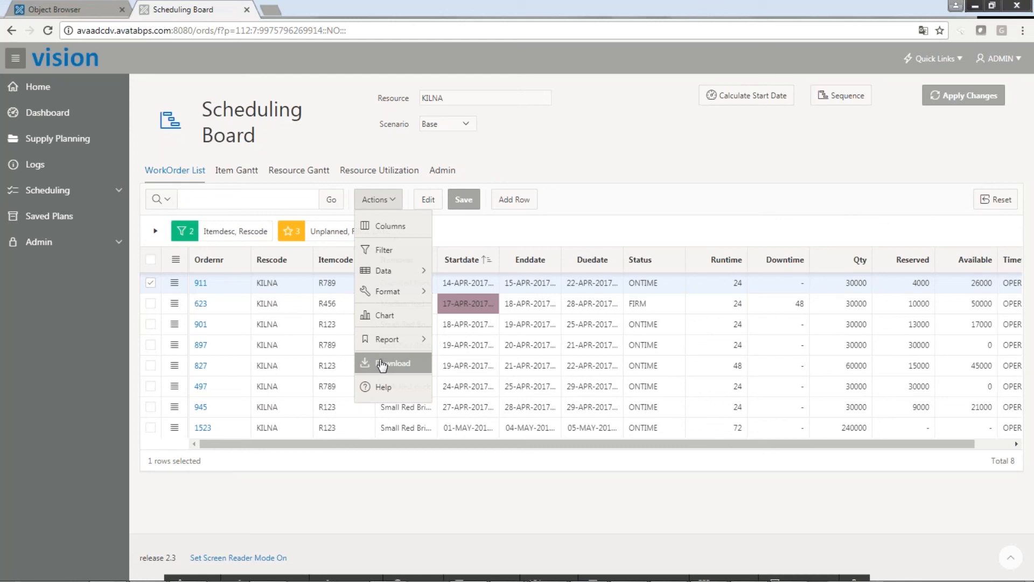
{"action": "mouse_move", "coordinate": [372, 345]}
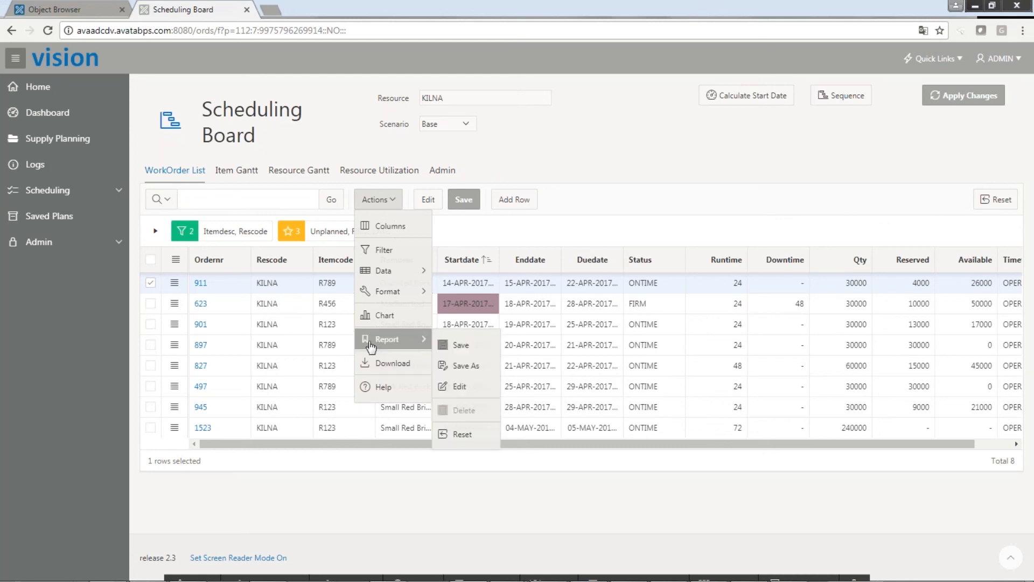
{"action": "left_click", "coordinate": [631, 207]}
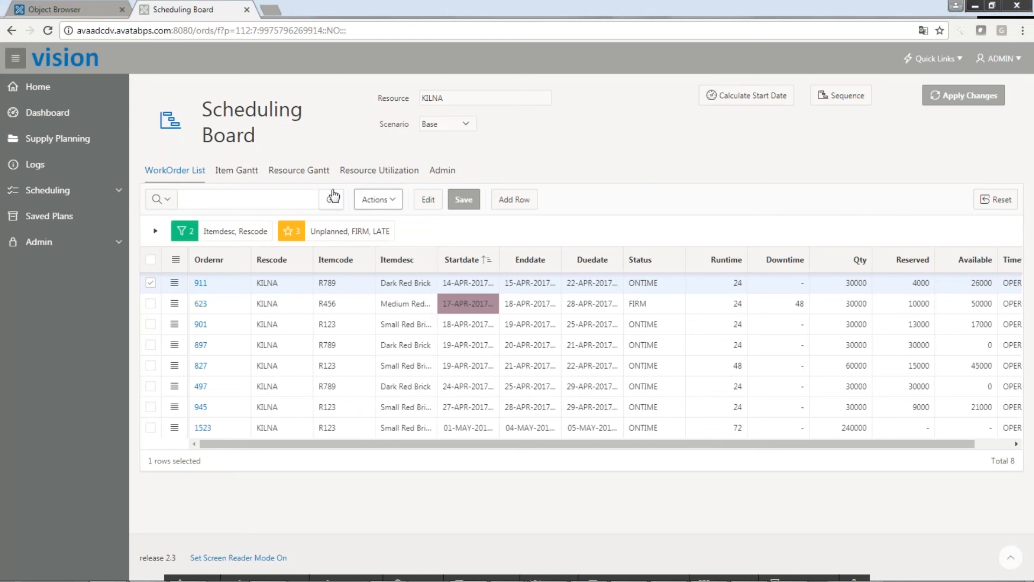
- Review the Item Gantt, Resource Gantt and Resource Utilization views again and return to the work order list
{"action": "left_click", "coordinate": [242, 172]}
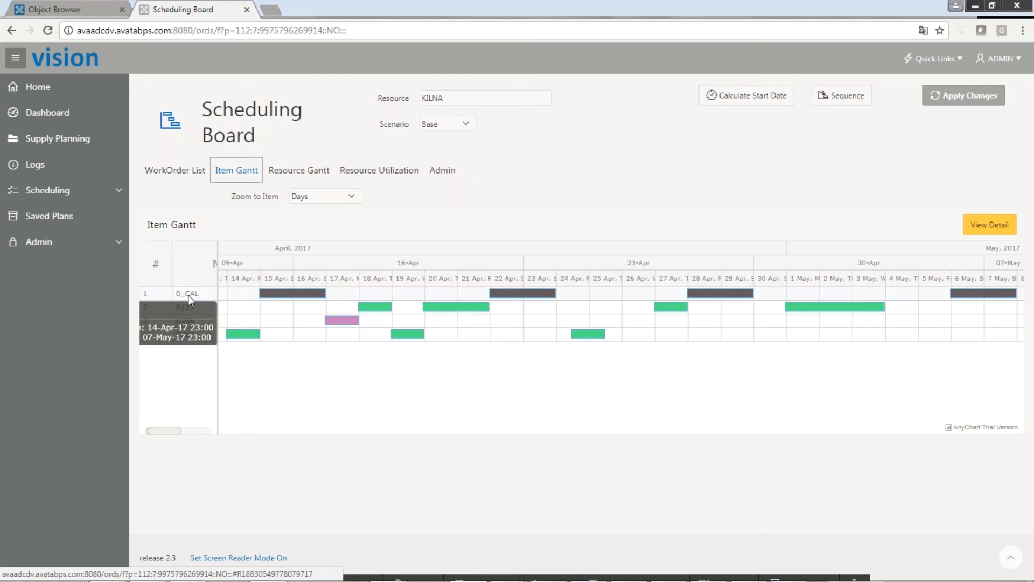
{"action": "left_click", "coordinate": [300, 173]}
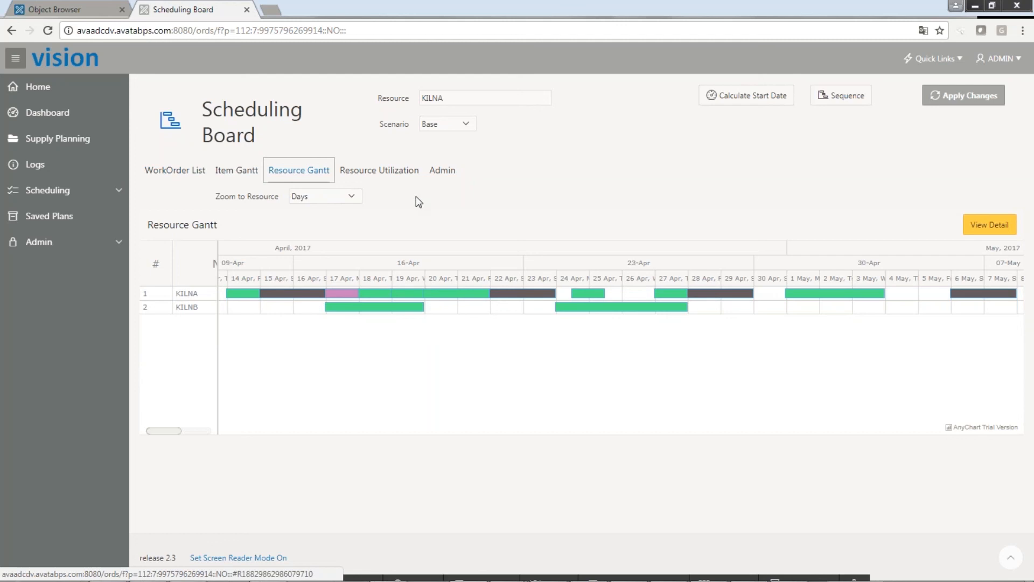
{"action": "left_click", "coordinate": [383, 174]}
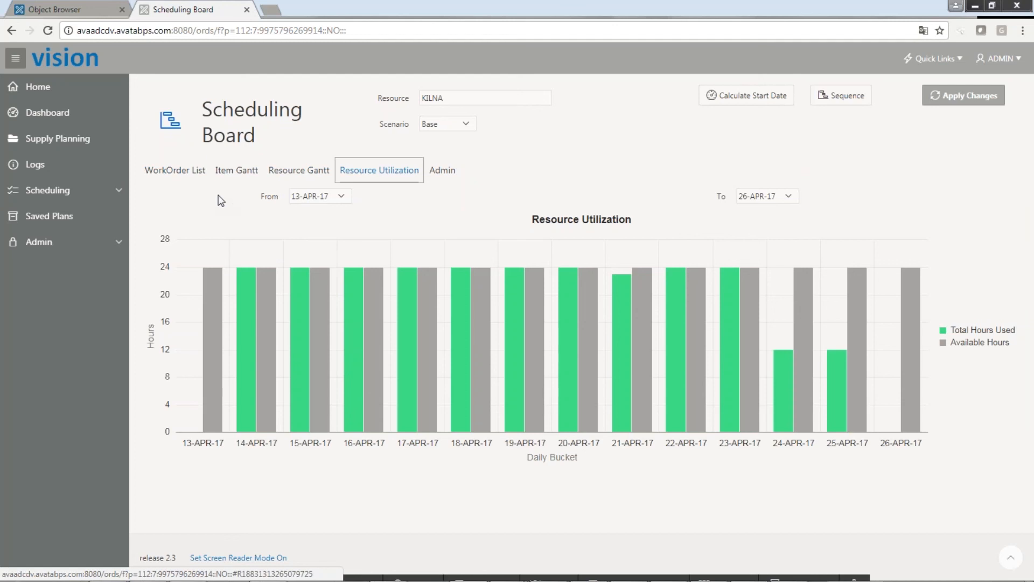
{"action": "left_click", "coordinate": [172, 176]}
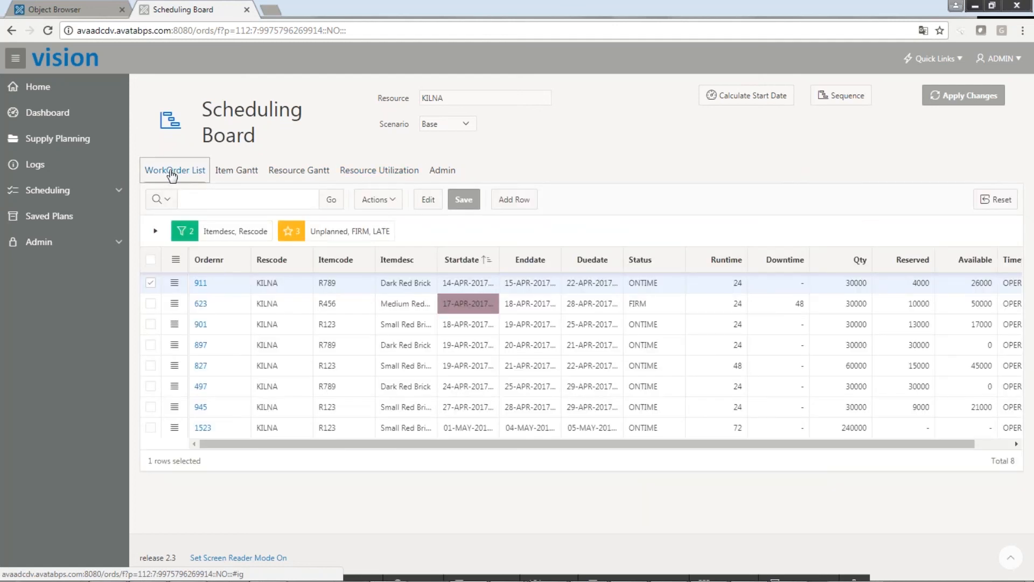
- View the Supply Planning staging data categories and open the Scheduling section
{"action": "left_click", "coordinate": [69, 141]}
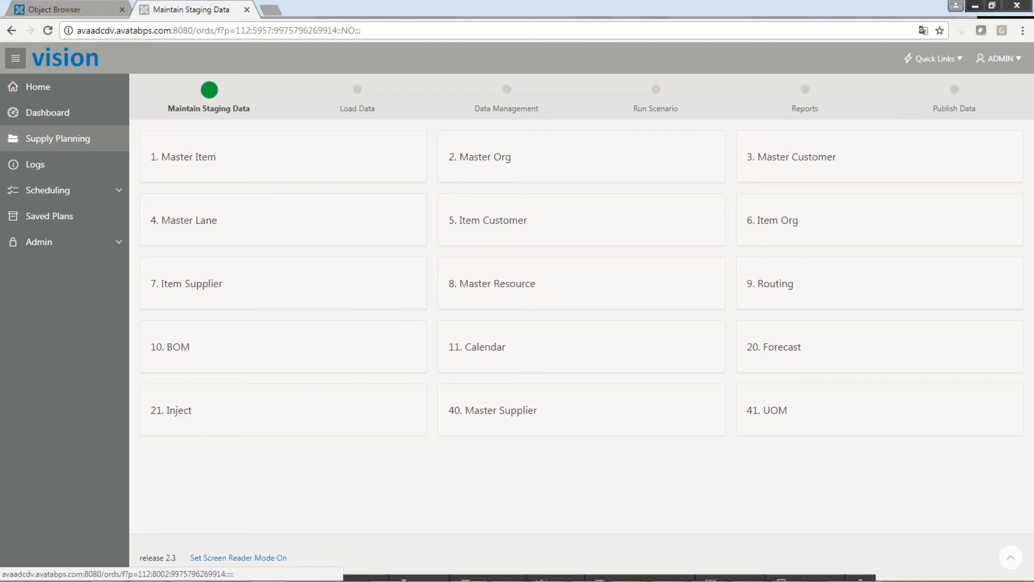
{"action": "left_click", "coordinate": [57, 195]}
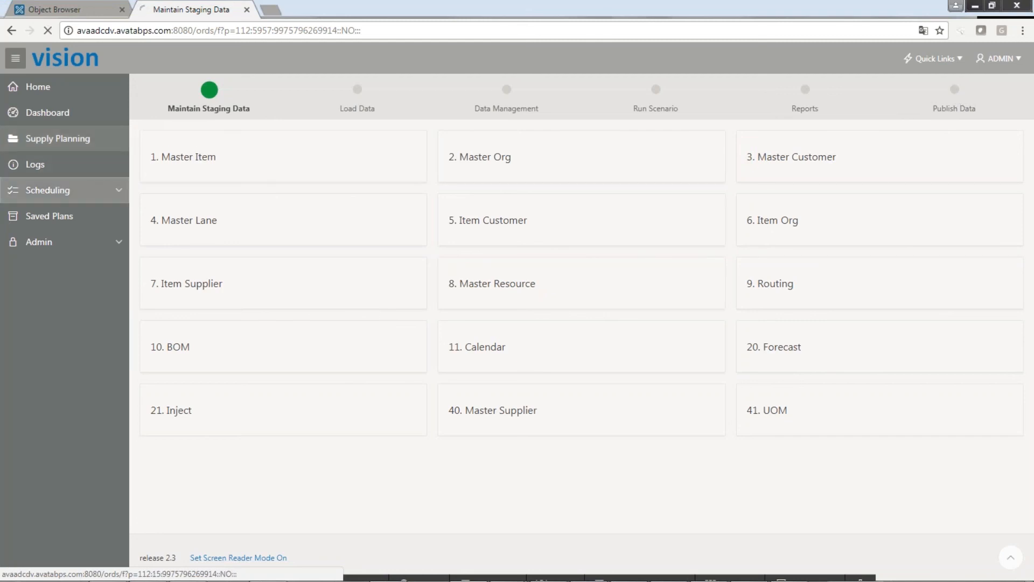